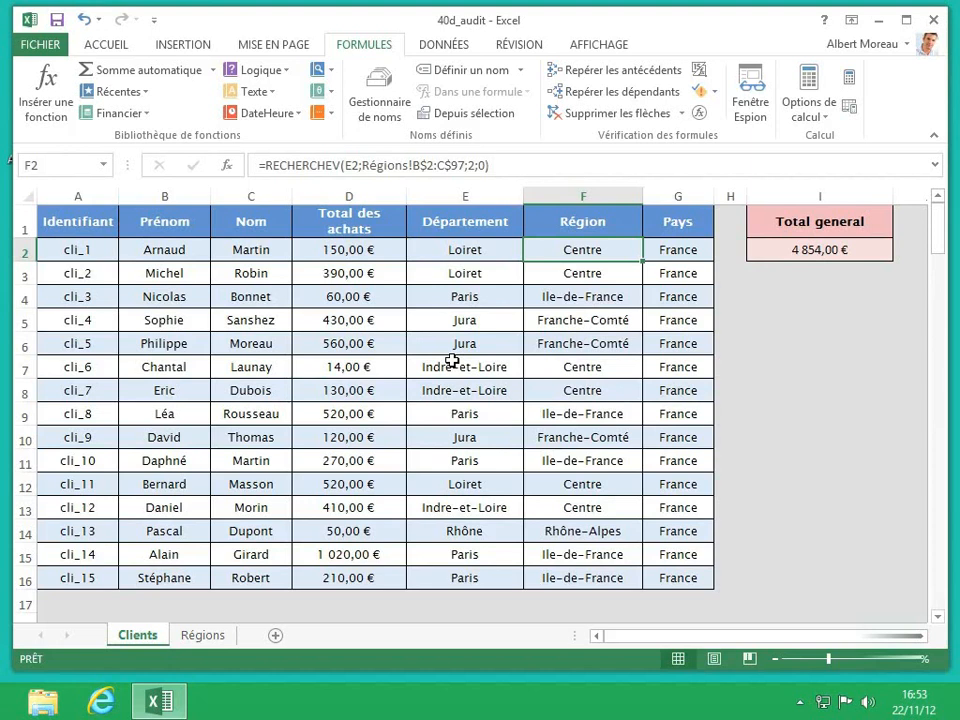
Step: Trace the dependents of the first client's department in E2, check the formula in F2, and clear the arrows
{"action": "left_click", "coordinate": [467, 252]}
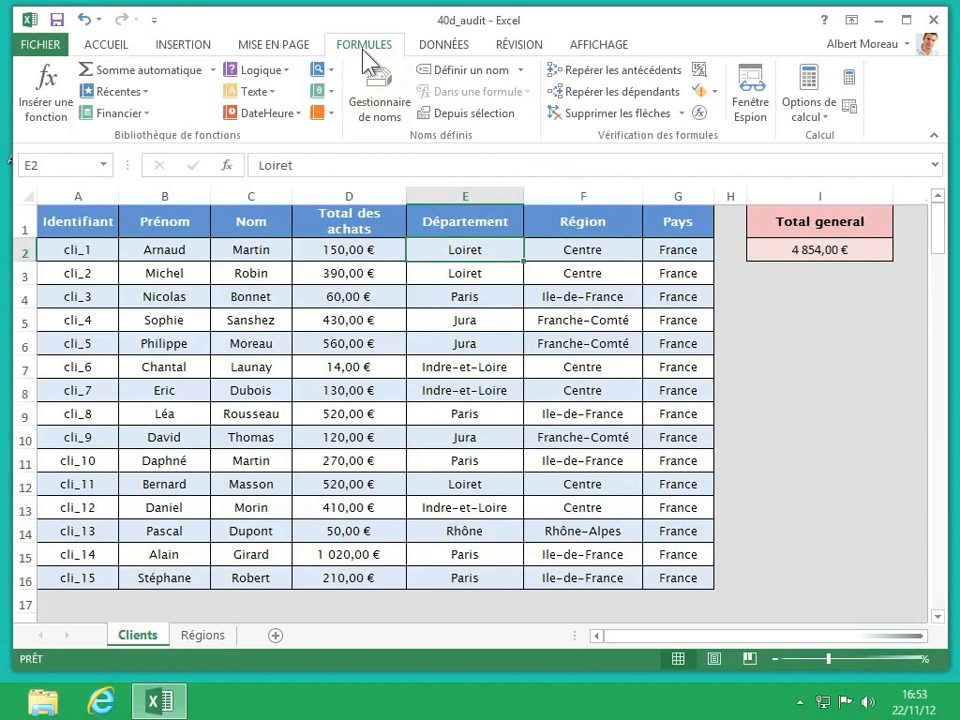
{"action": "left_click", "coordinate": [657, 106]}
{"action": "left_click", "coordinate": [626, 251]}
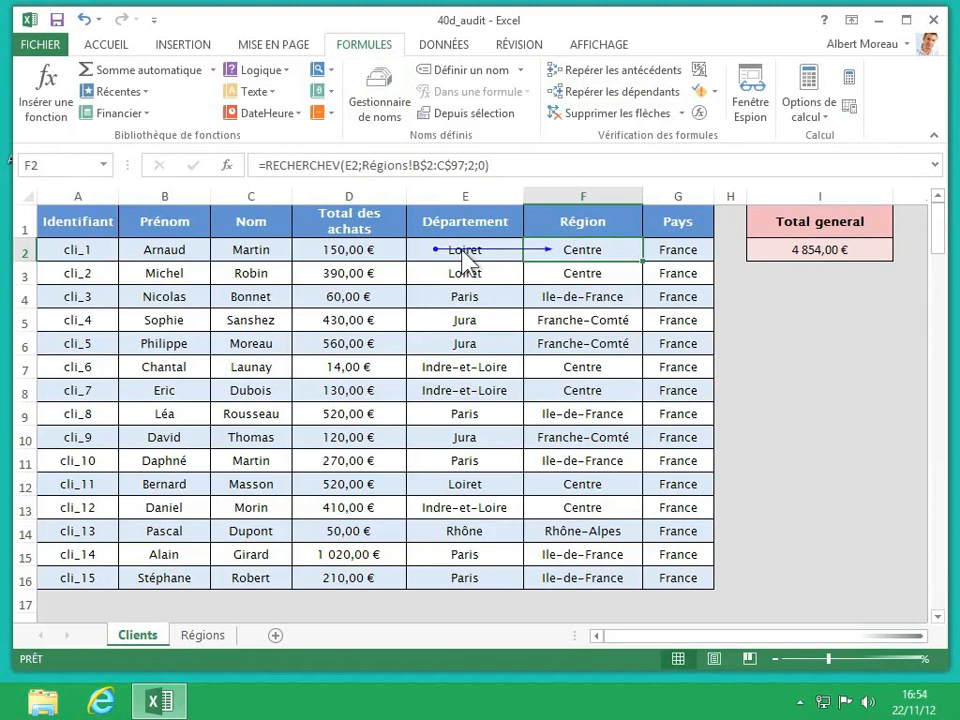
{"action": "left_click", "coordinate": [617, 115]}
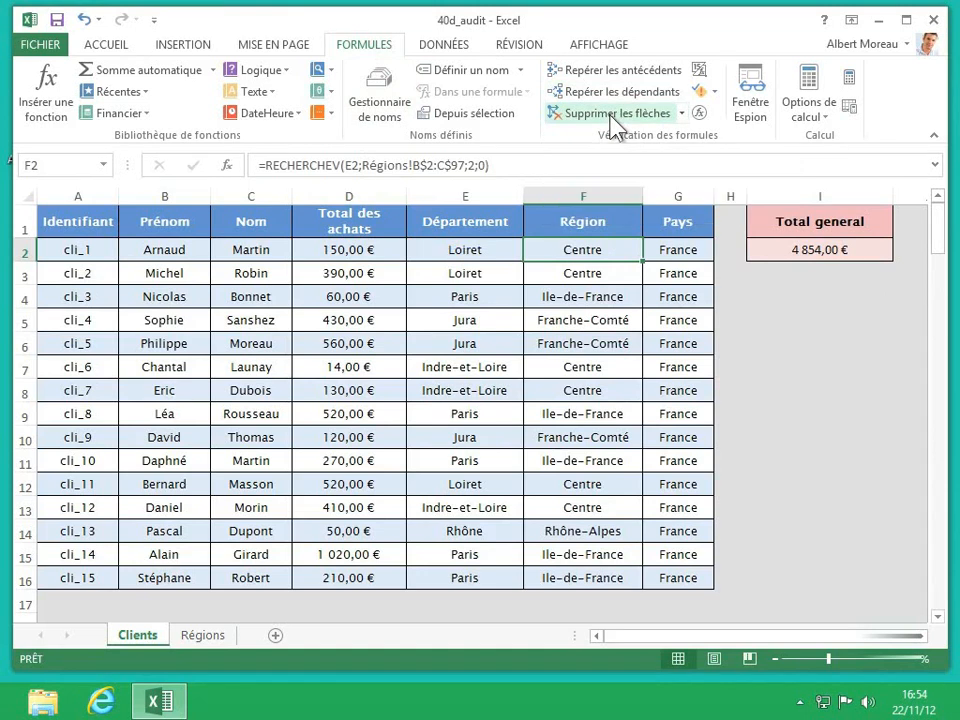
Step: Trace the precedents of the general total in I2, then remove the arrows
{"action": "left_click", "coordinate": [866, 250]}
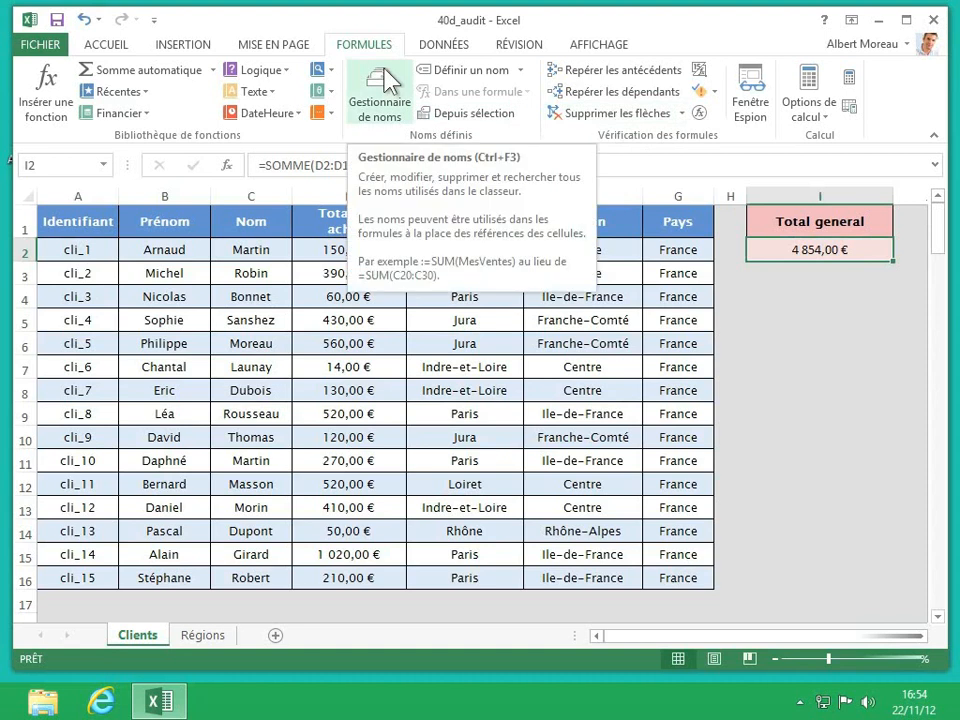
{"action": "left_click", "coordinate": [649, 75]}
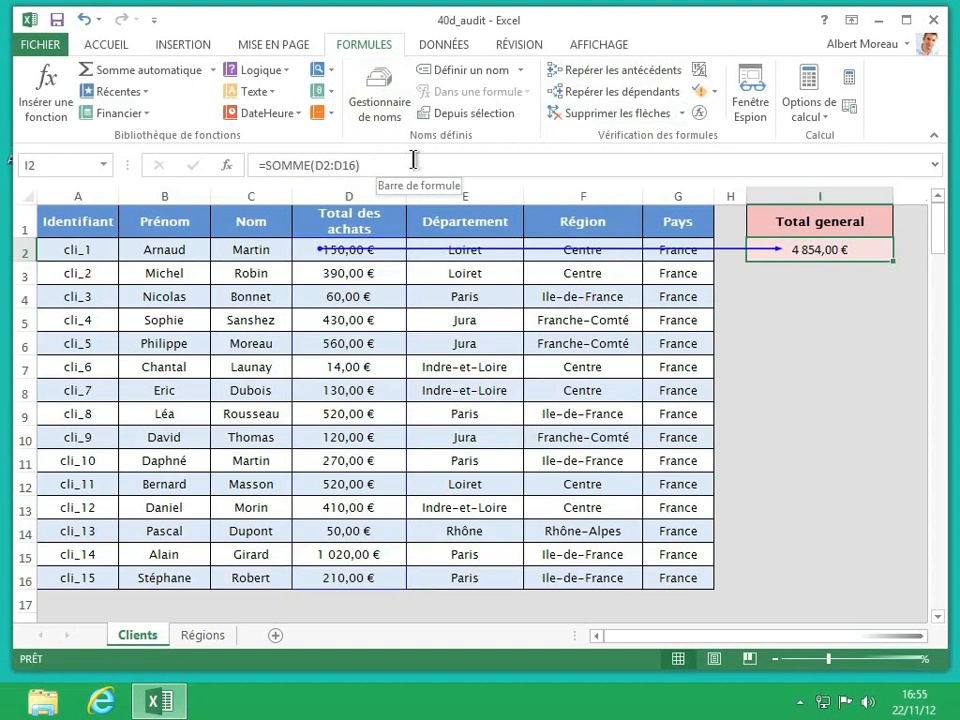
{"action": "left_click", "coordinate": [632, 118]}
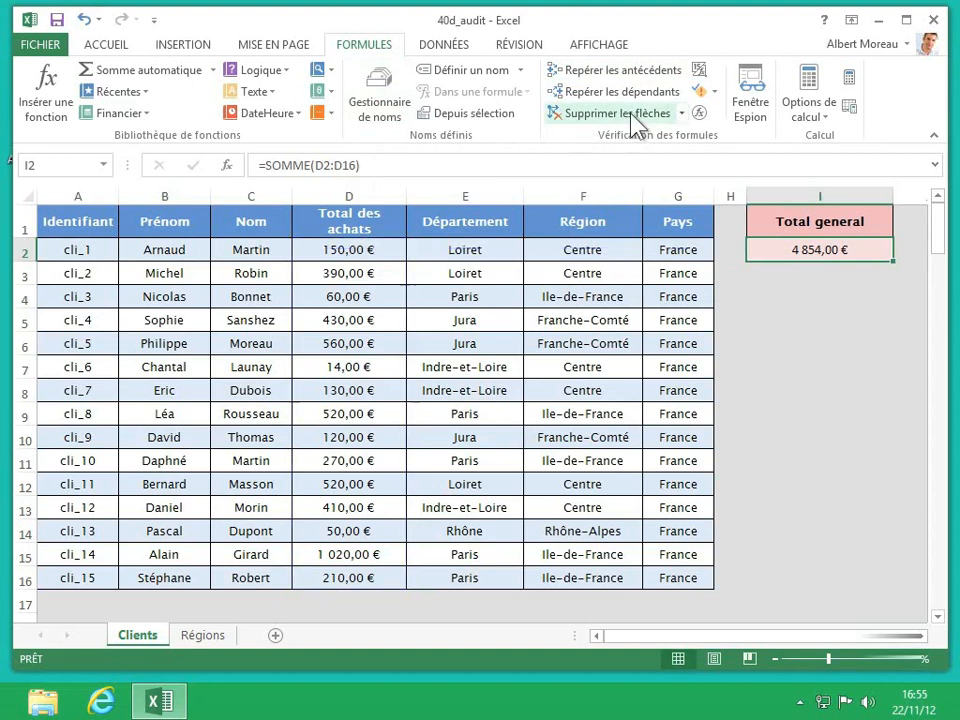
Step: Copy the Total general block I1:I2 to I4 and retitle the copy Moyenne
{"action": "left_click_drag", "start_coordinate": [790, 220], "coordinate": [803, 250]}
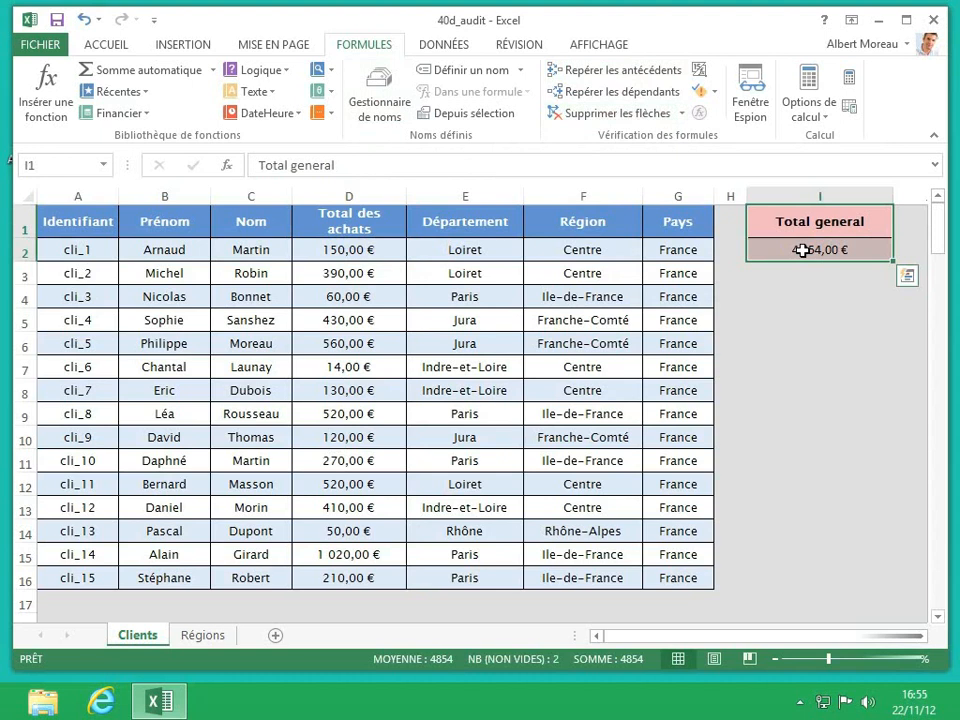
{"action": "key", "text": "ctrl+c"}
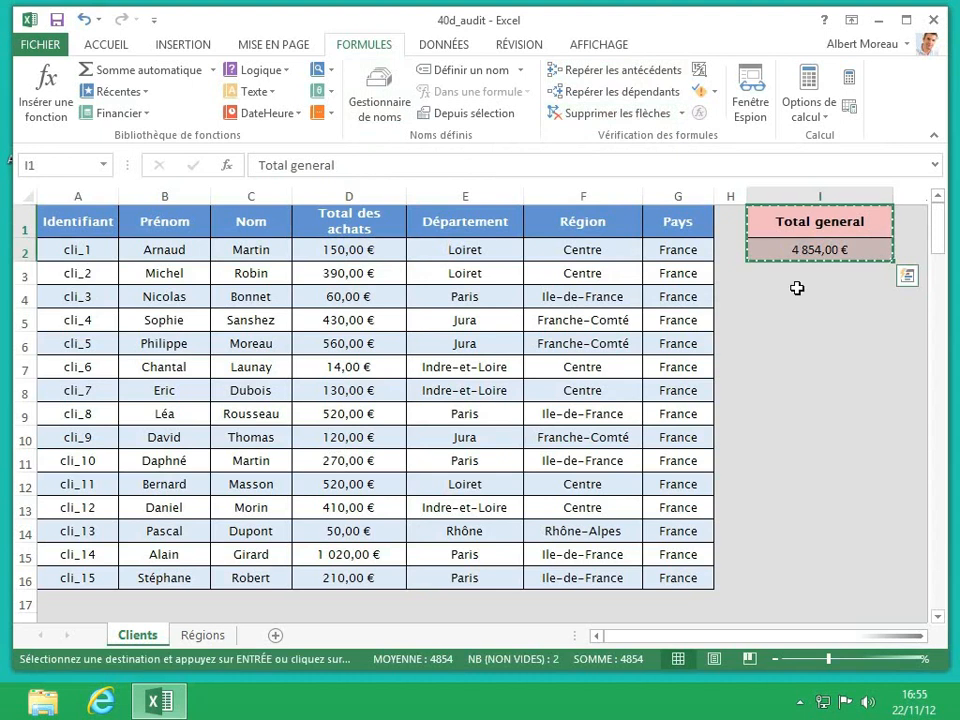
{"action": "left_click", "coordinate": [797, 297]}
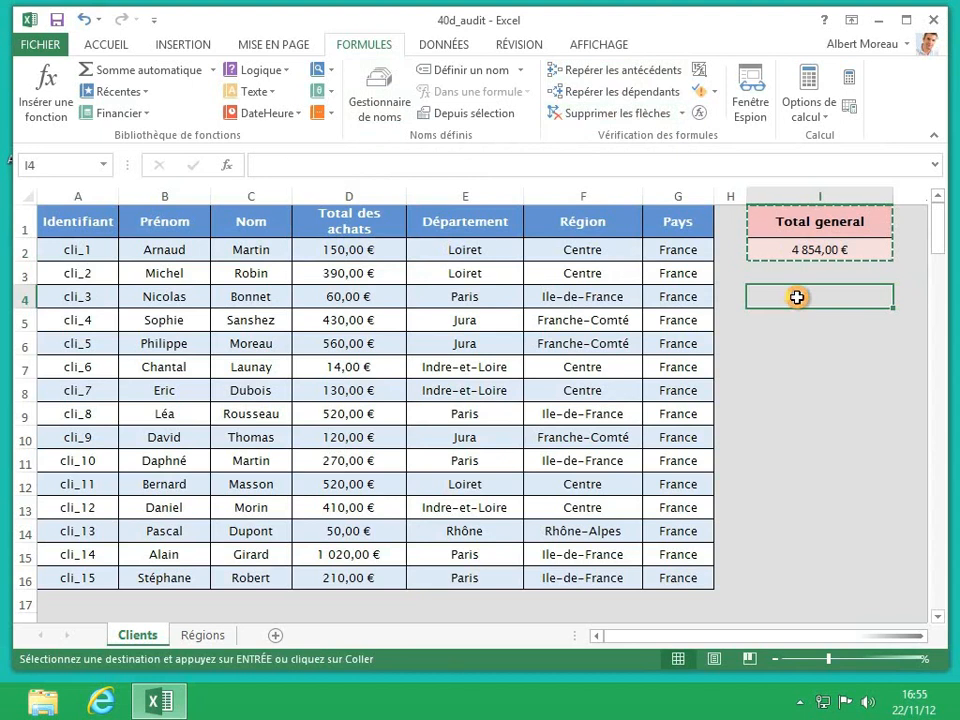
{"action": "key", "text": "ctrl+v"}
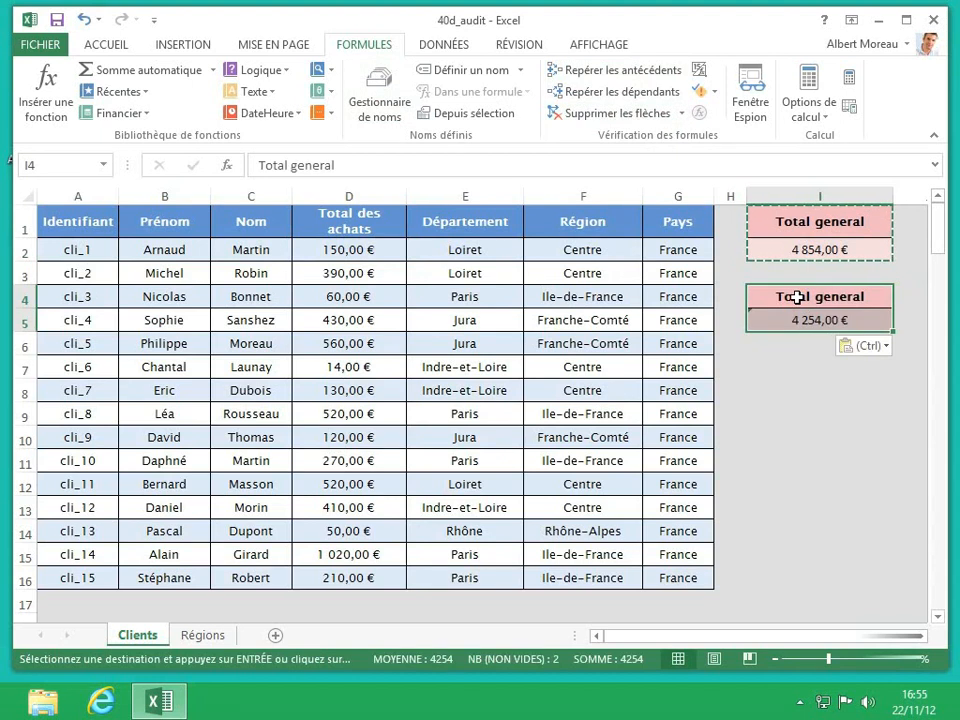
{"action": "left_click", "coordinate": [823, 298]}
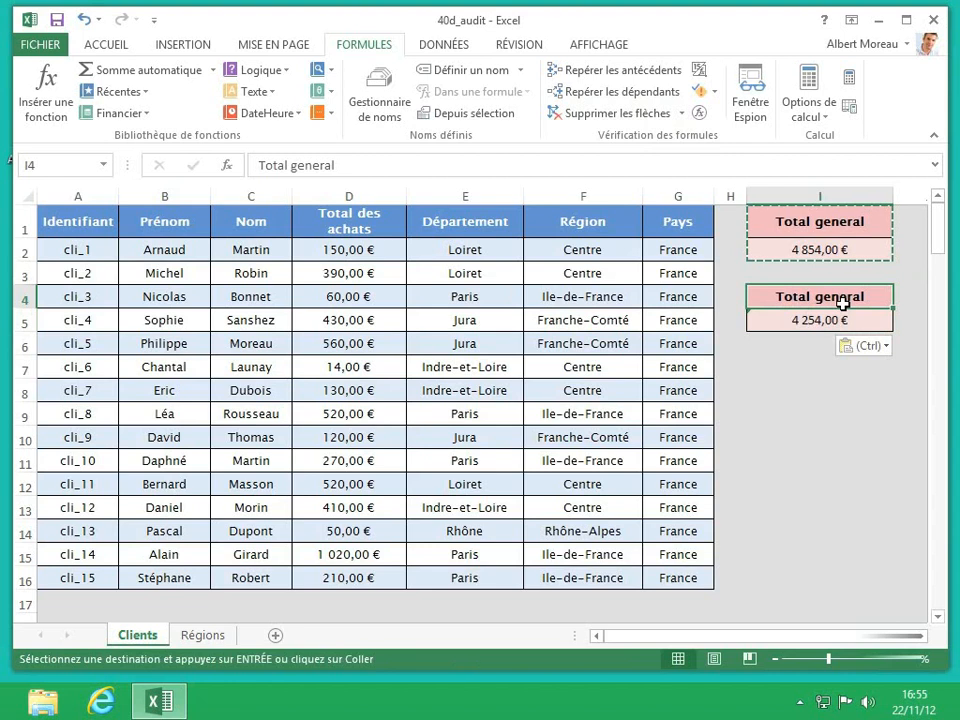
{"action": "type", "text": "Moyenne"}
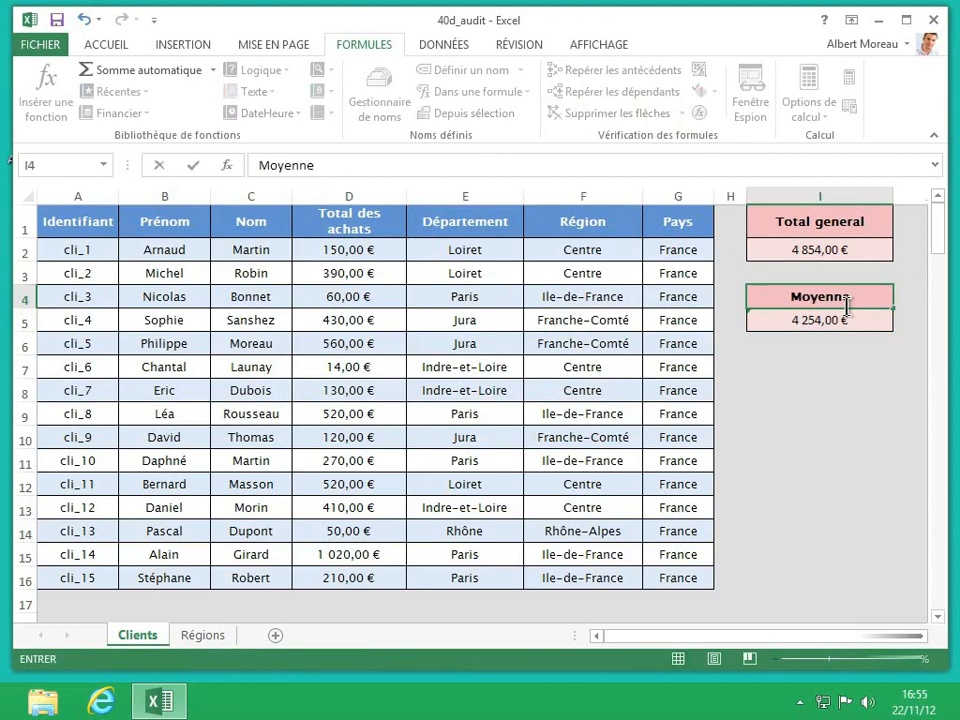
{"action": "key", "text": "Return"}
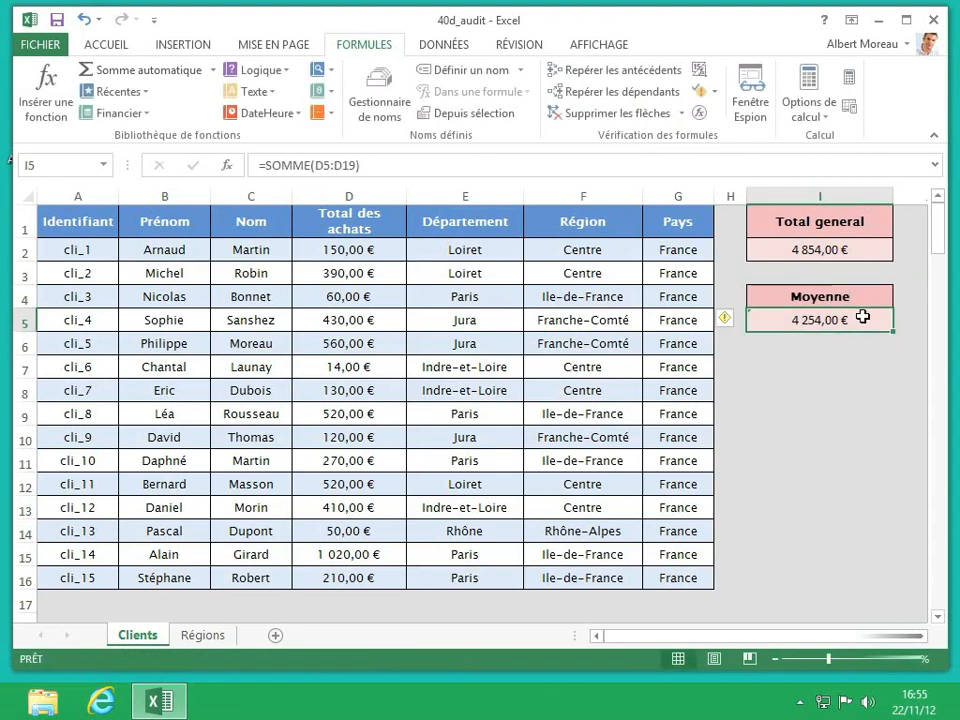
Step: Change the function in the I5 formula to MOYENNE
{"action": "left_click", "coordinate": [288, 165]}
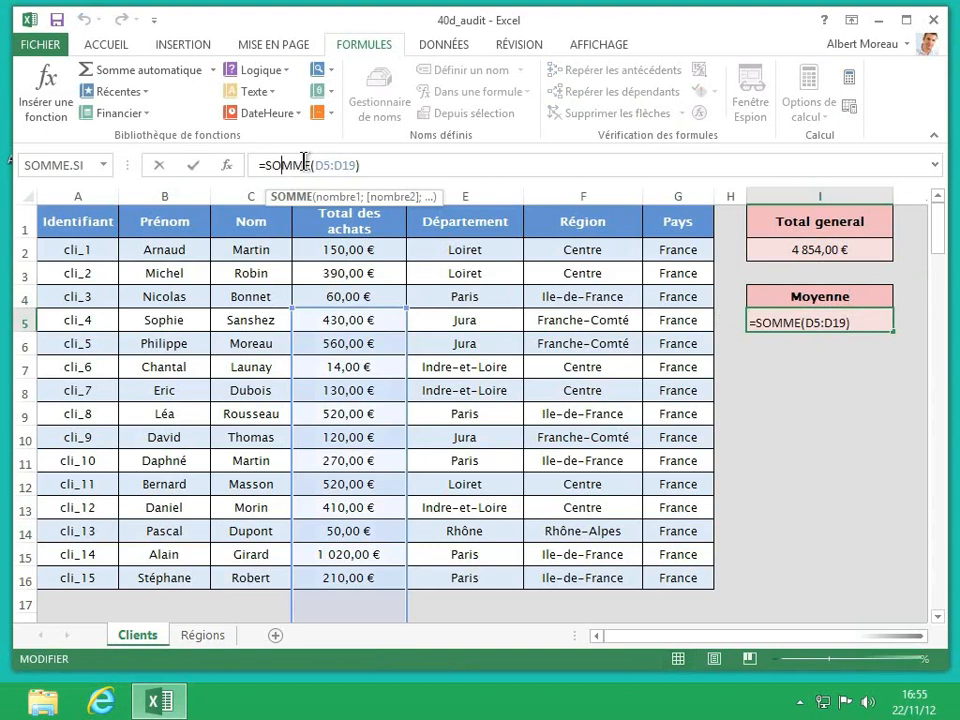
{"action": "key", "text": "BackSpace"}
{"action": "key", "text": "BackSpace"}
{"action": "key", "text": "BackSpace"}
{"action": "key", "text": "BackSpace"}
{"action": "key", "text": "BackSpace"}
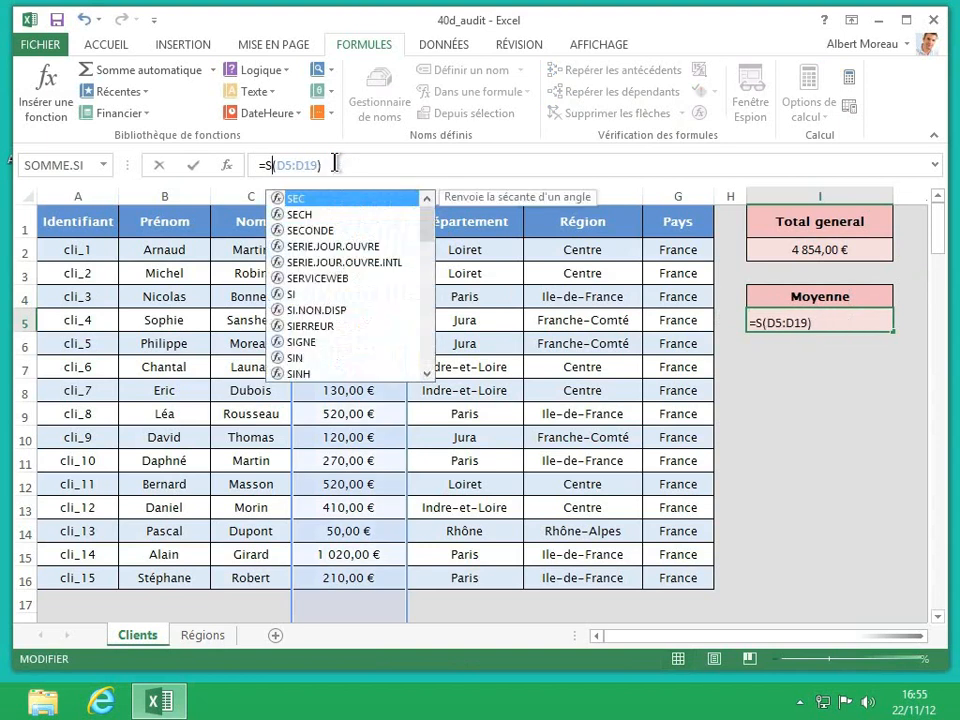
{"action": "type", "text": "moyenne"}
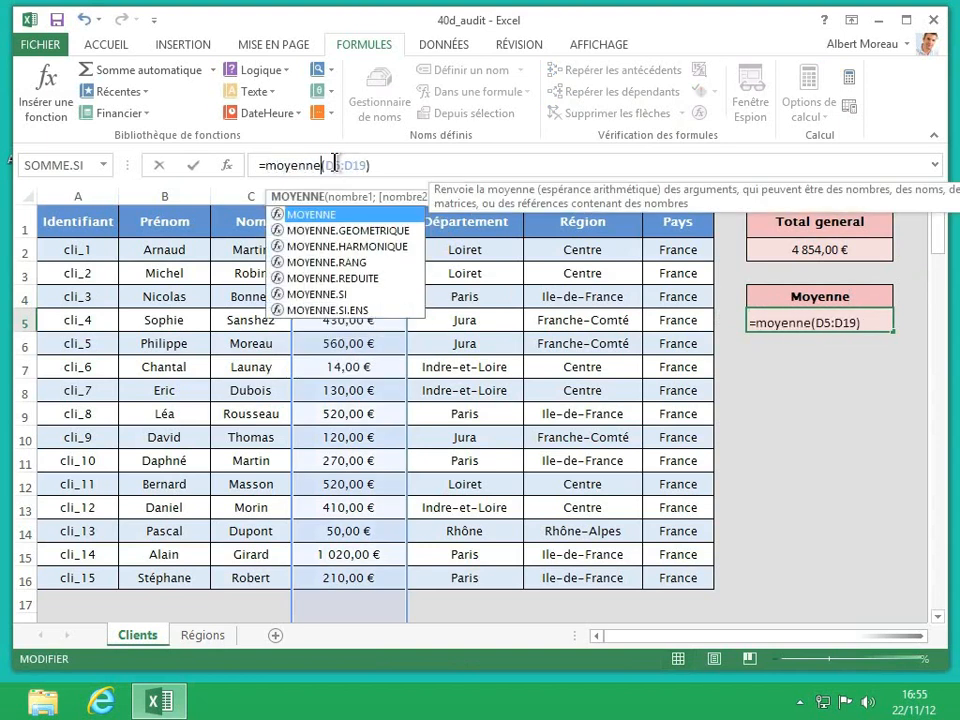
{"action": "key", "text": "Return"}
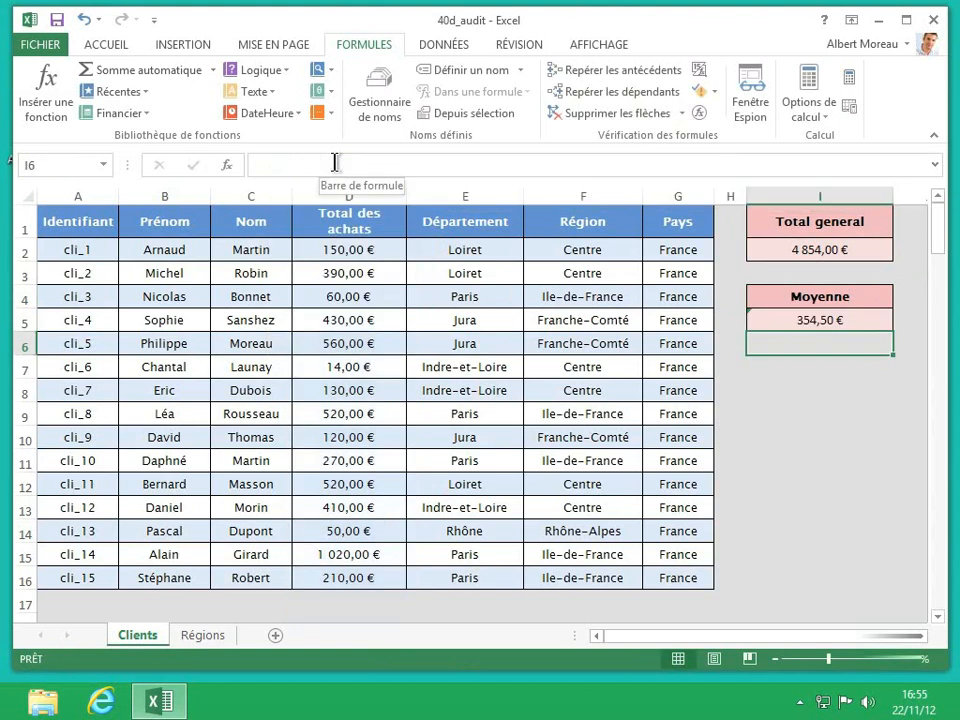
Step: Trace the precedents of the average in I5 and examine which cells of the purchases column it covers
{"action": "left_click", "coordinate": [804, 317]}
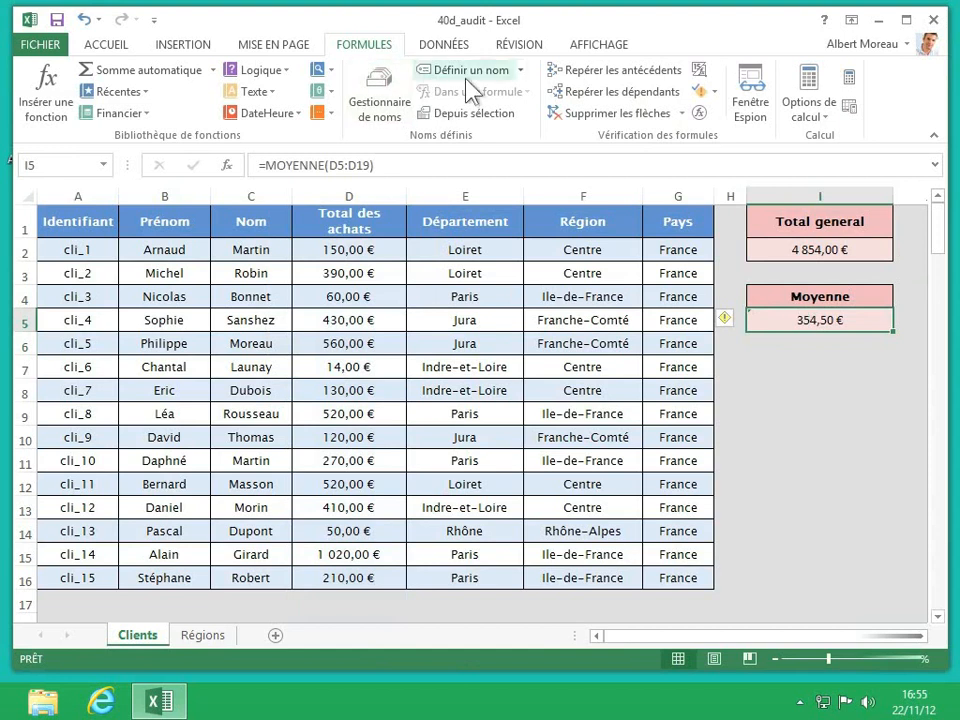
{"action": "left_click", "coordinate": [653, 72]}
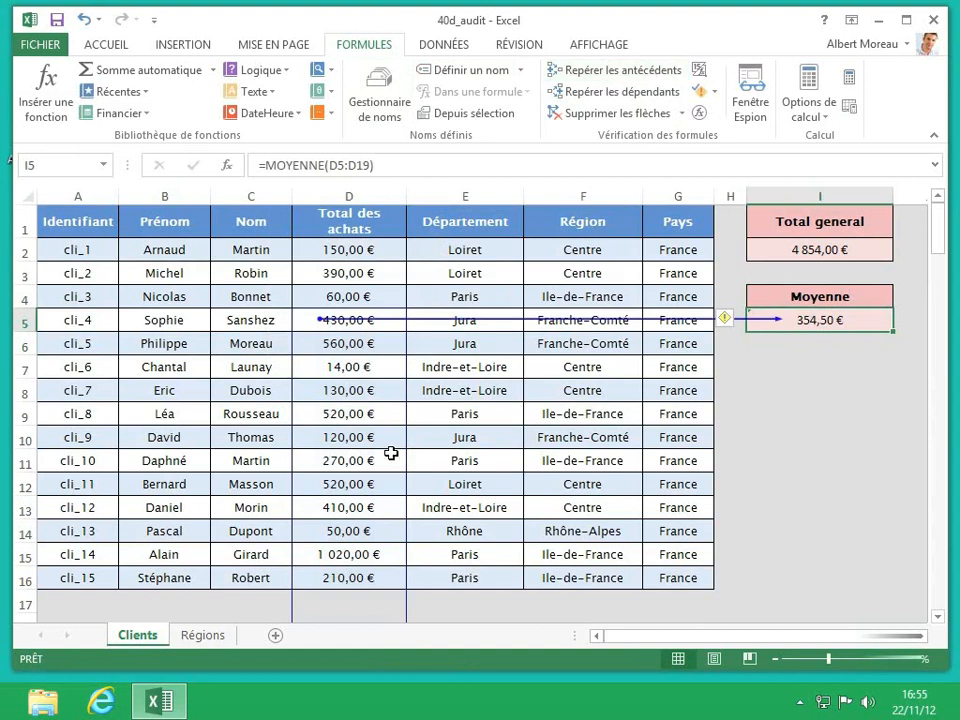
{"action": "scroll", "coordinate": [390, 453], "scroll_direction": "down", "scroll_amount": 1}
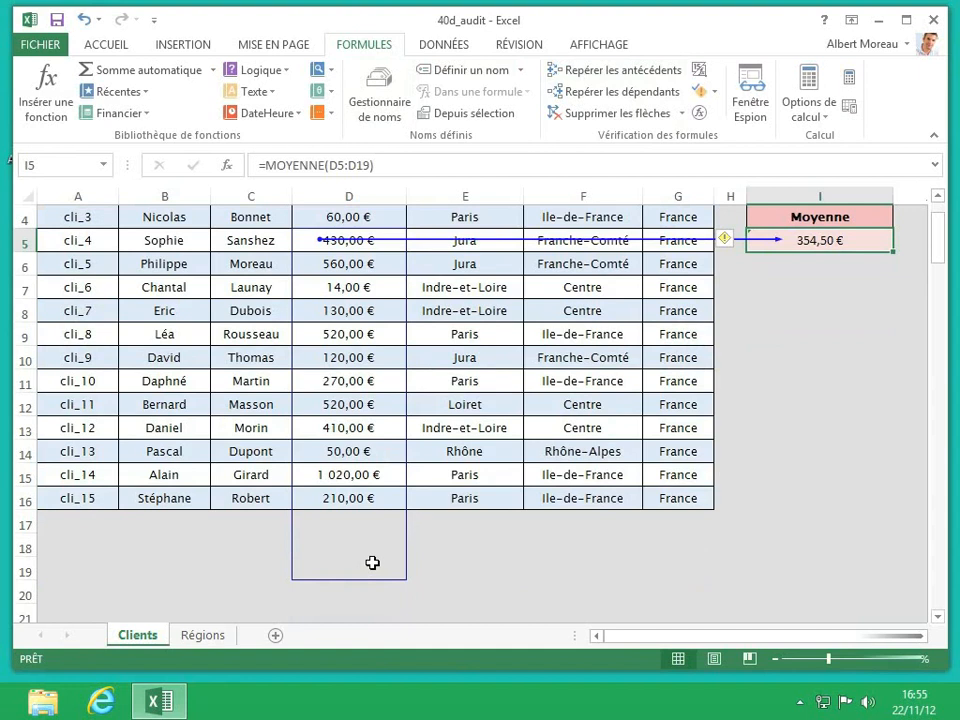
{"action": "scroll", "coordinate": [372, 563], "scroll_direction": "up", "scroll_amount": 1}
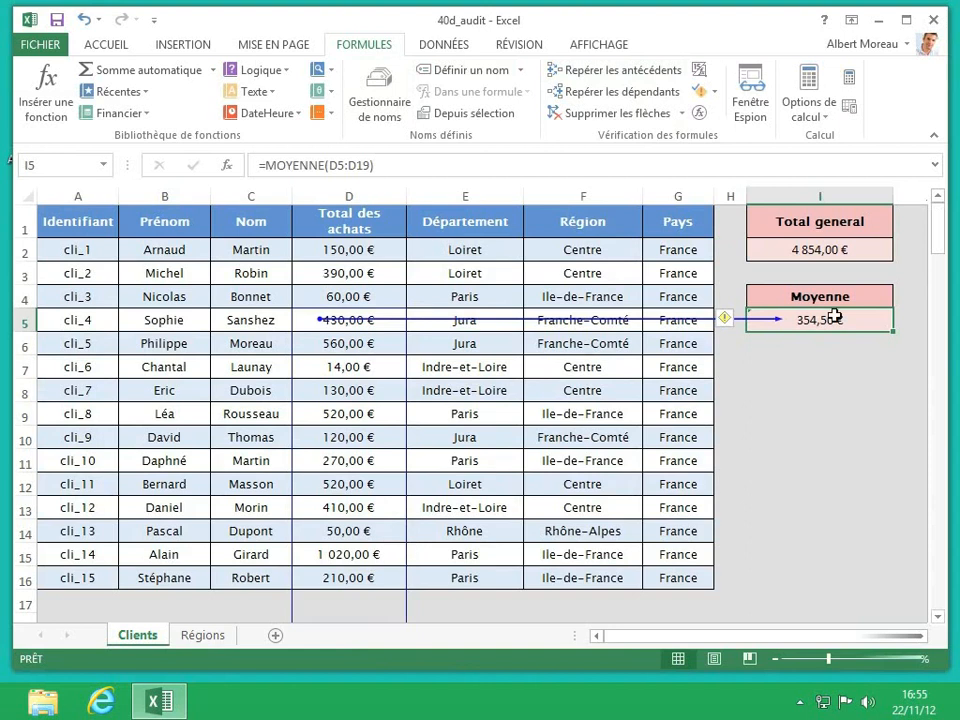
Step: Correct the range of the MOYENNE formula in I5 to D2:D16
{"action": "left_click", "coordinate": [344, 165]}
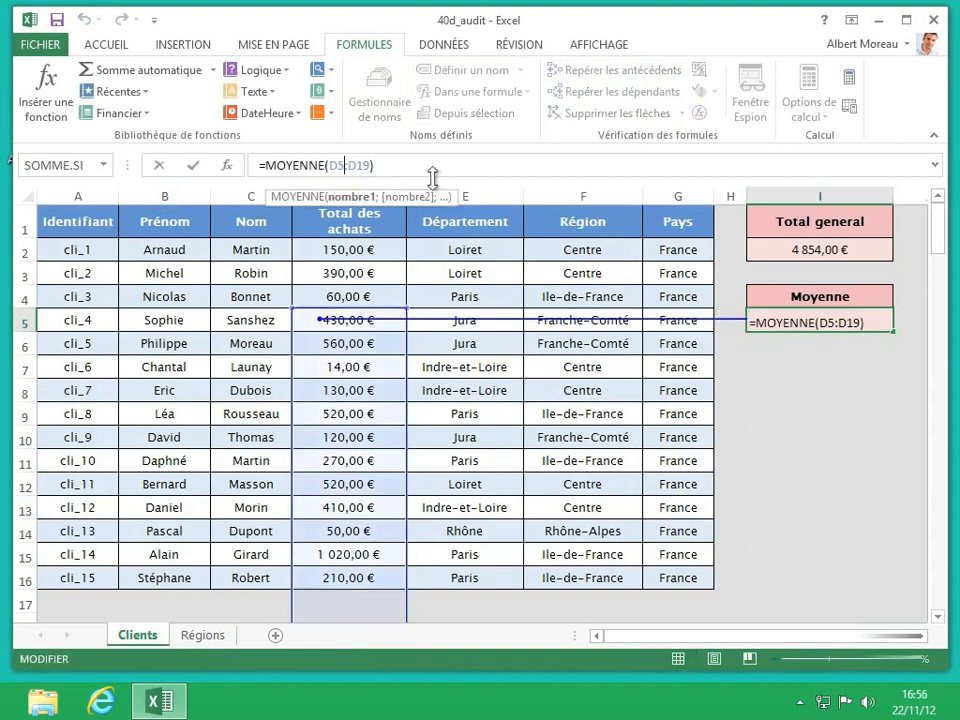
{"action": "key", "text": "BackSpace"}
{"action": "type", "text": "2"}
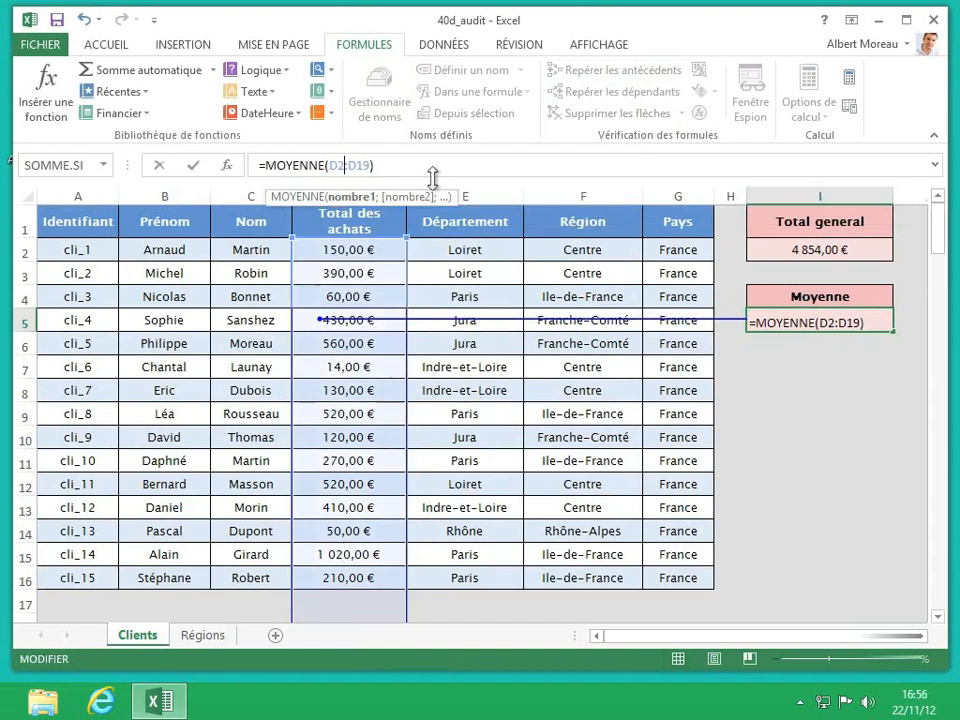
{"action": "left_click", "coordinate": [365, 165]}
{"action": "key", "text": "Delete"}
{"action": "type", "text": "6"}
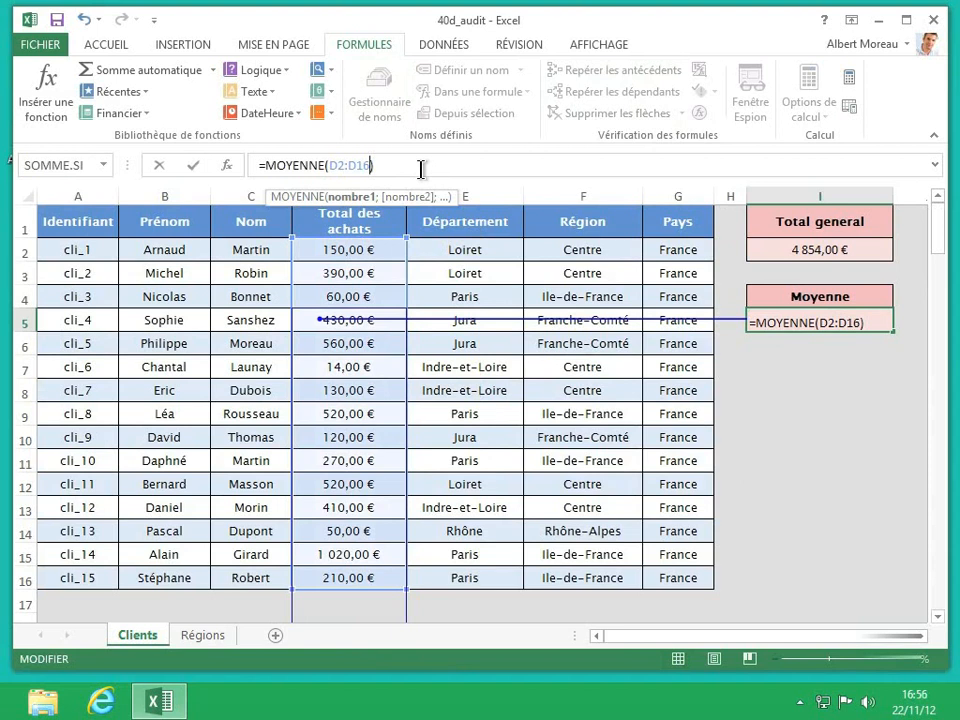
{"action": "key", "text": "Return"}
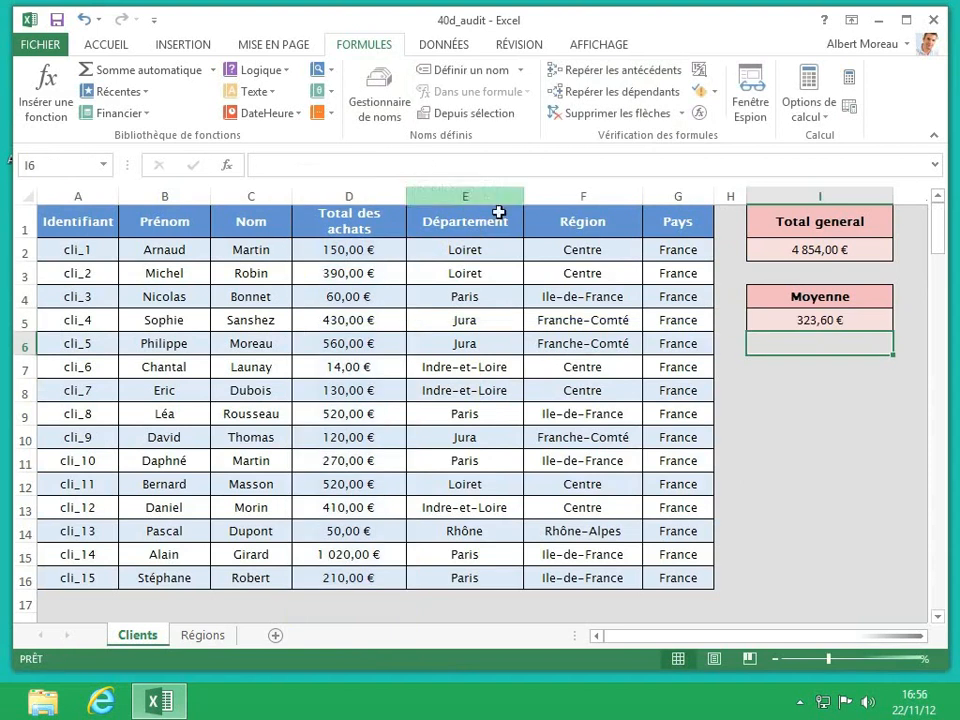
Step: Trace the precedents of the corrected average in I5 to check its range, then remove the arrows
{"action": "left_click", "coordinate": [794, 321]}
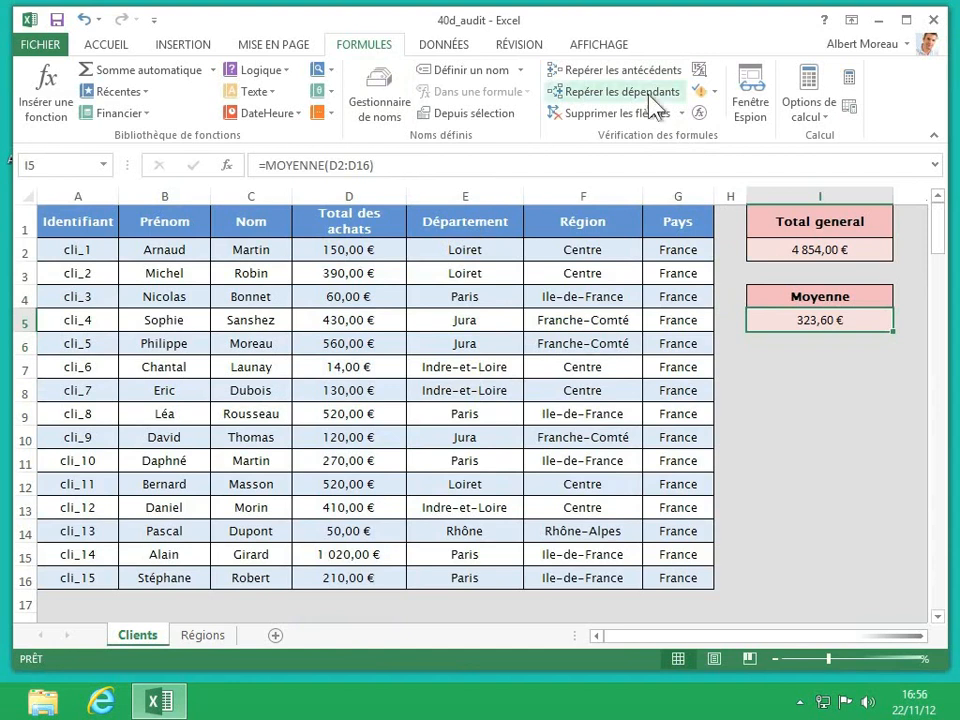
{"action": "left_click", "coordinate": [619, 72]}
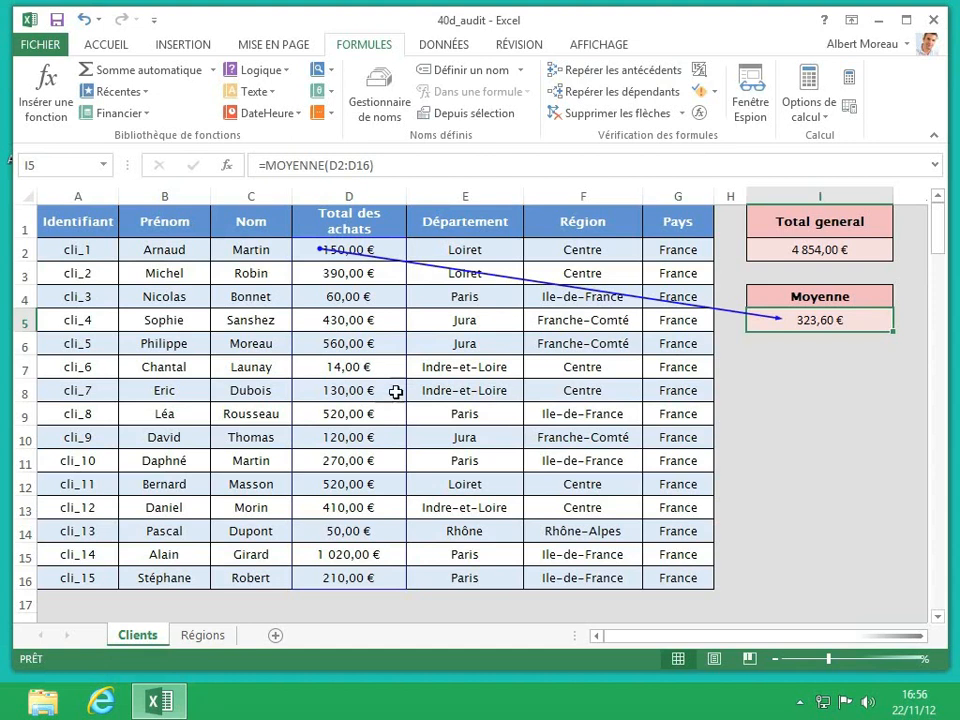
{"action": "left_click", "coordinate": [597, 120]}
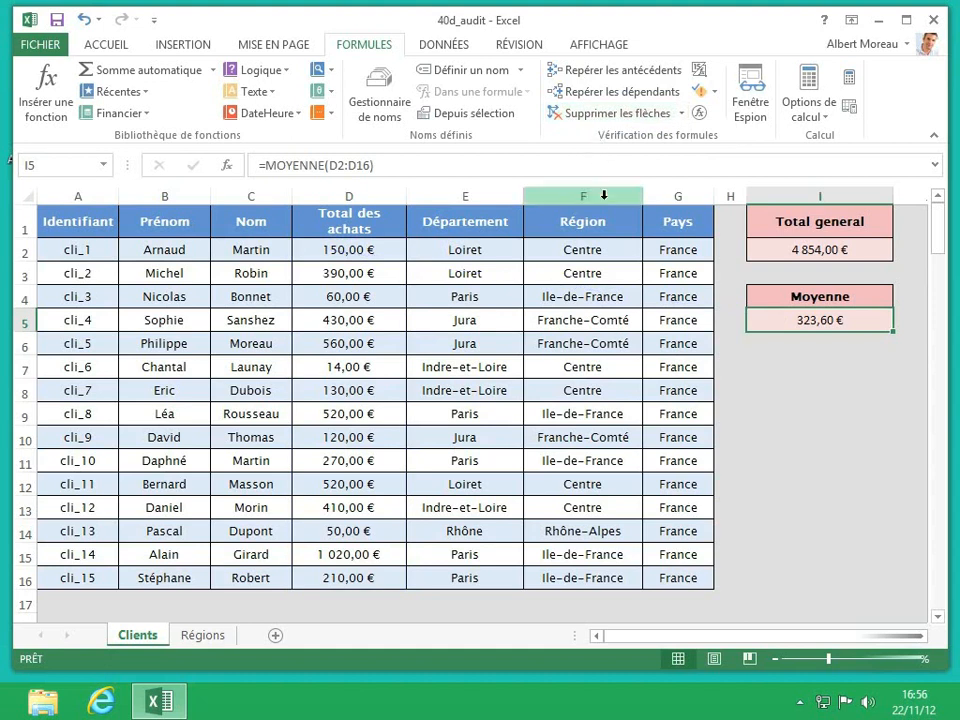
Step: Trace the precedents of the RECHERCHEV formula in F2 and follow the external arrow to Régions!$B$2:$C$97
{"action": "left_click", "coordinate": [610, 258]}
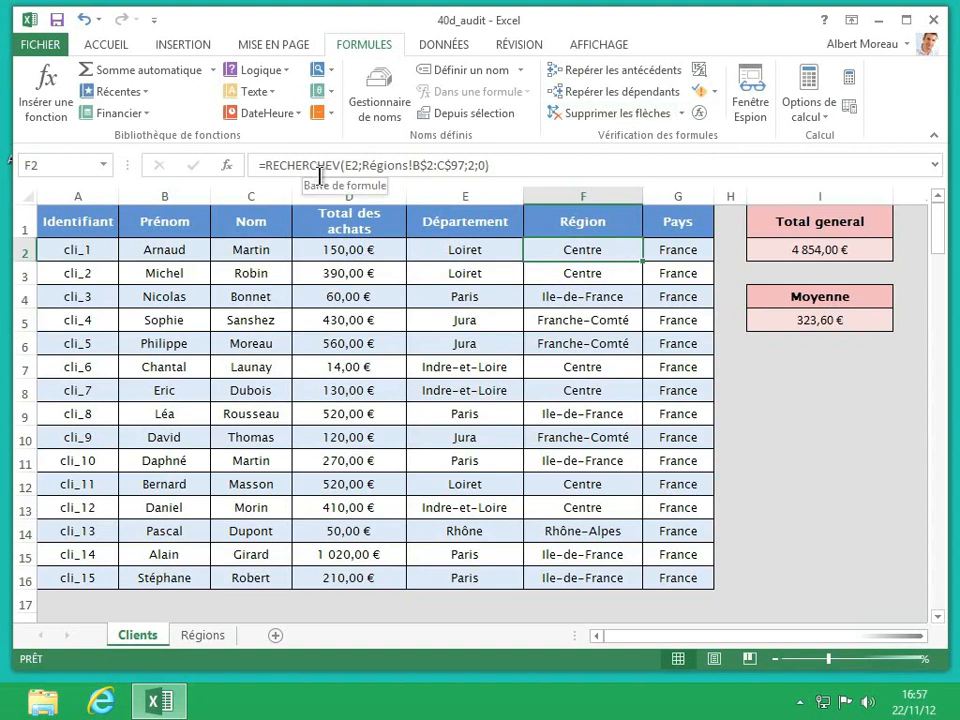
{"action": "left_click", "coordinate": [625, 72]}
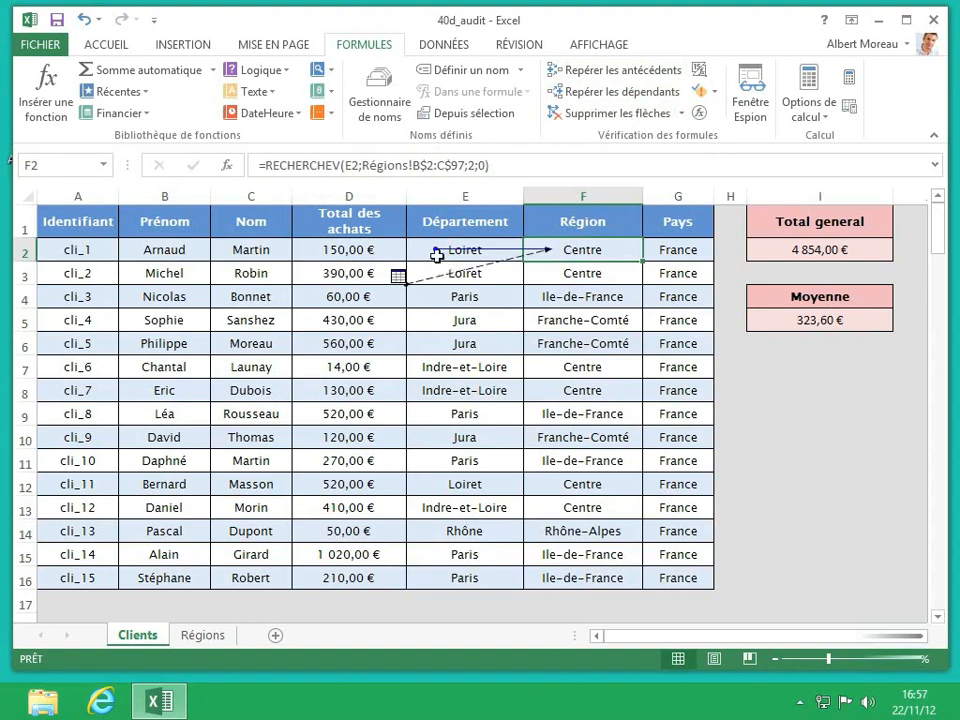
{"action": "double_click", "coordinate": [549, 251]}
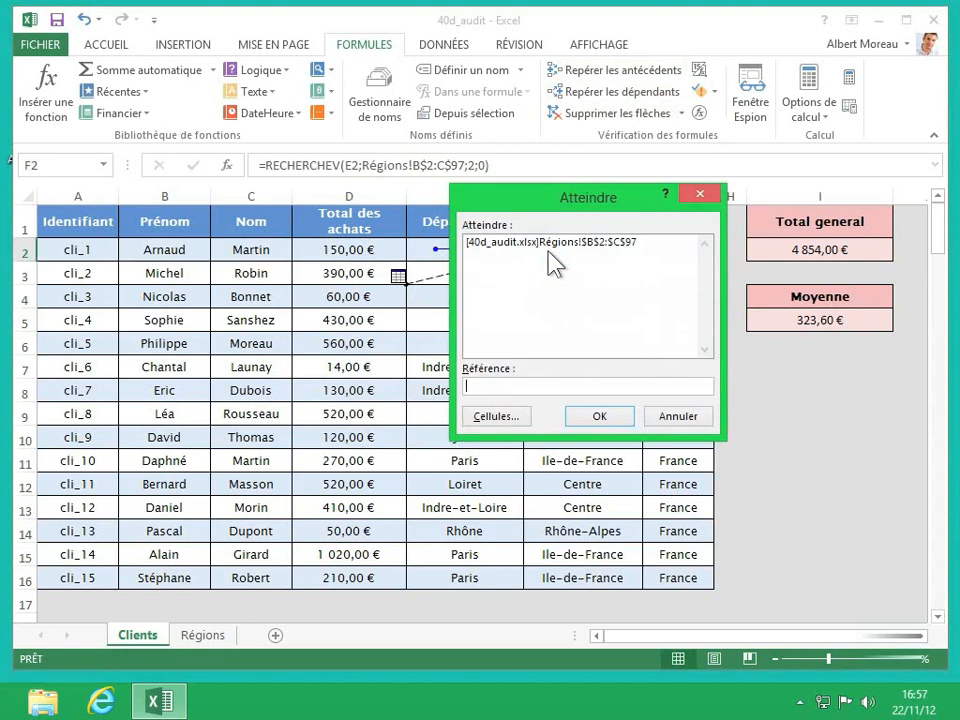
{"action": "left_click", "coordinate": [528, 246]}
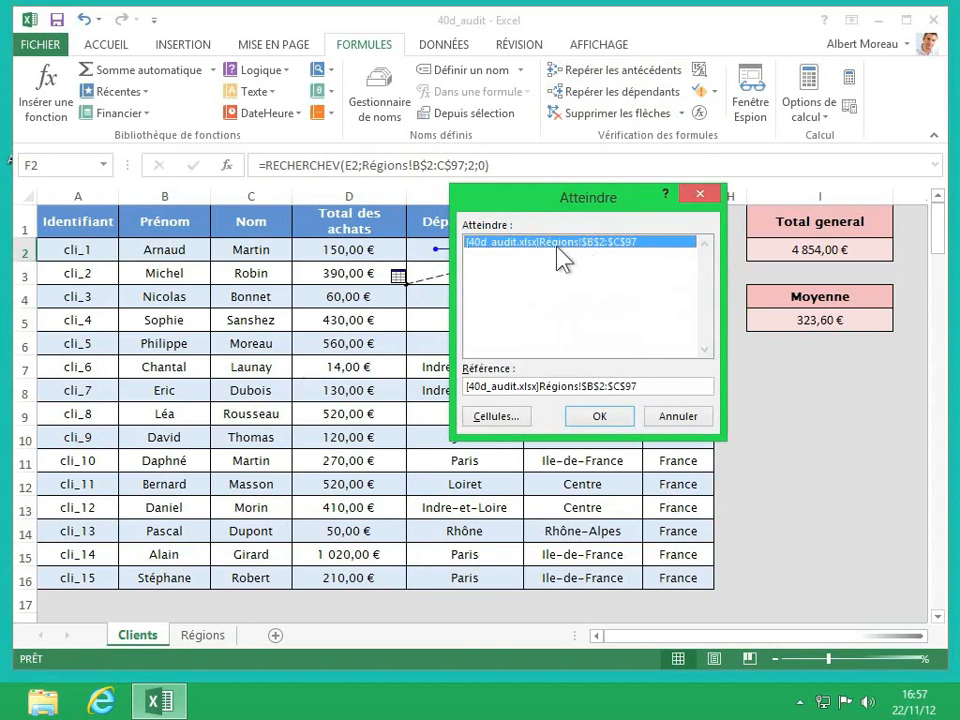
{"action": "left_click", "coordinate": [601, 417]}
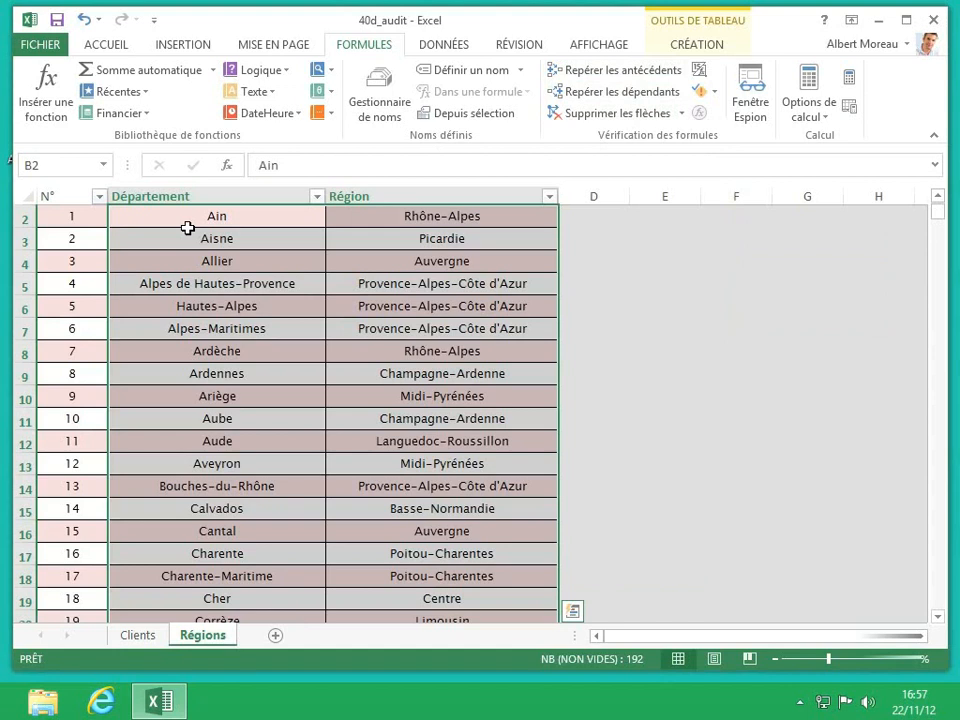
Step: Return to the Clients sheet and remove the precedent arrows of F2
{"action": "left_click", "coordinate": [140, 636]}
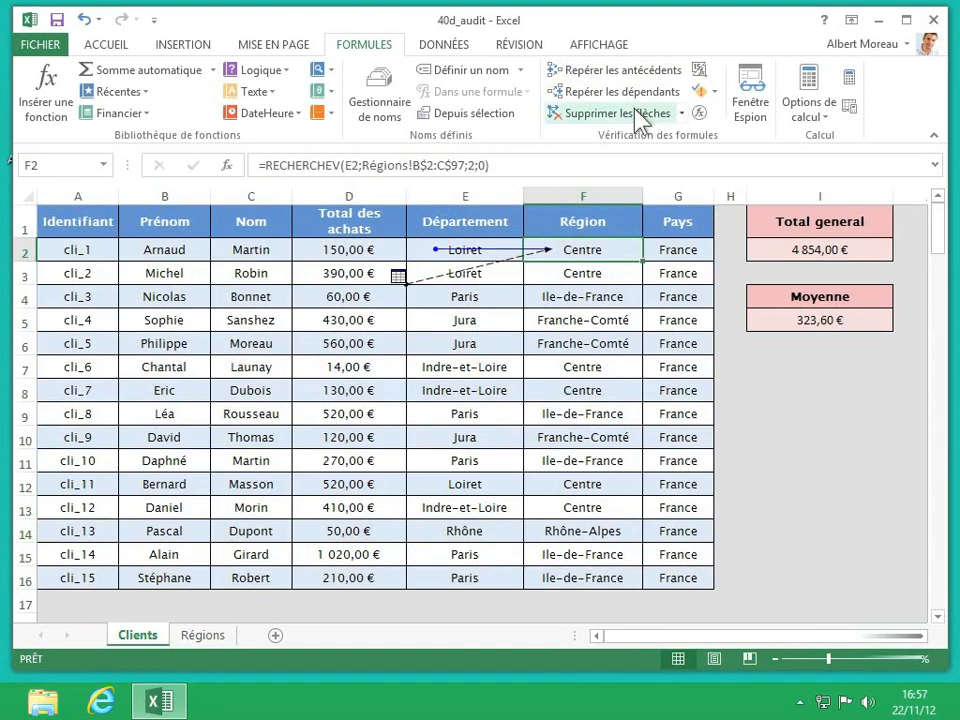
{"action": "left_click", "coordinate": [683, 114]}
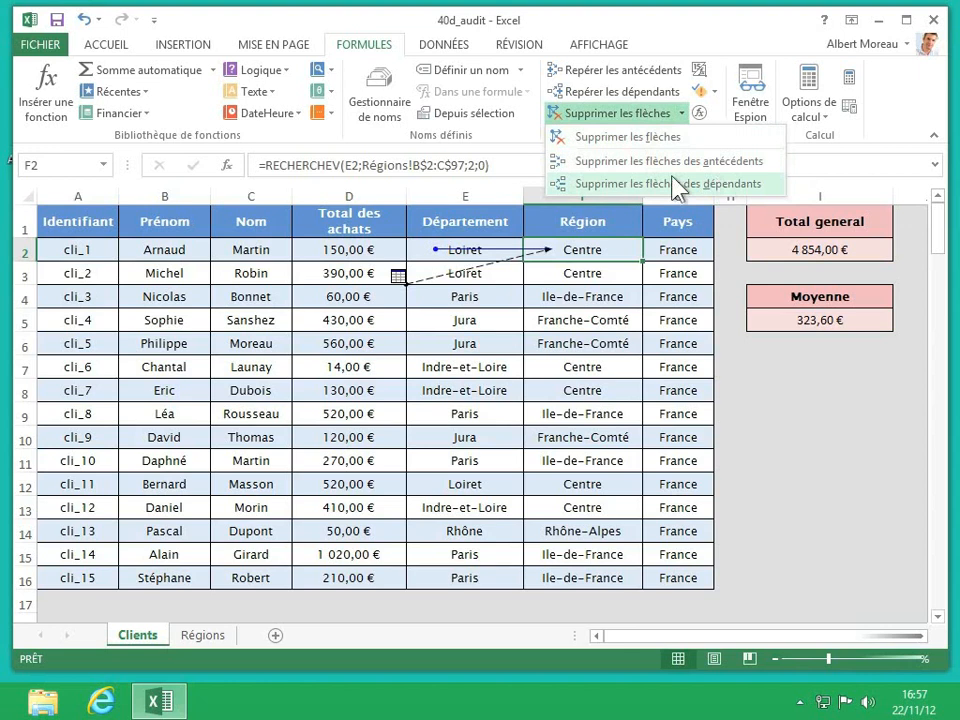
{"action": "left_click", "coordinate": [628, 173]}
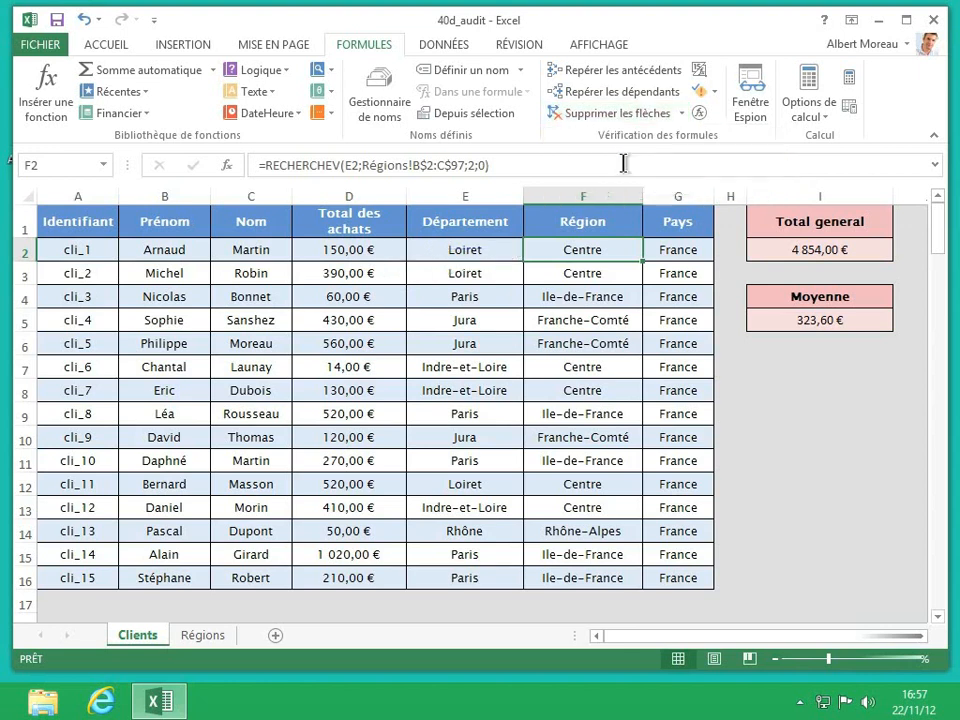